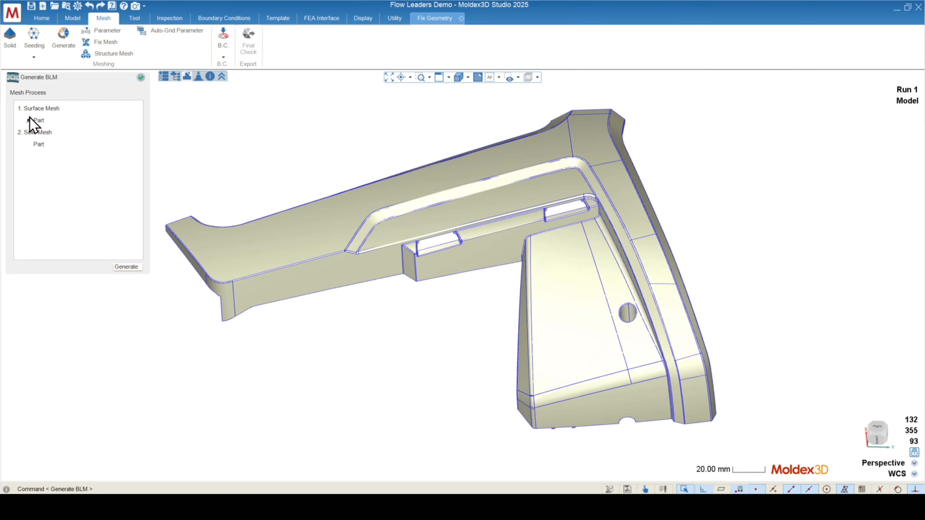
Generate the surface mesh of the part and open it for mesh fixing.
click(126, 267)
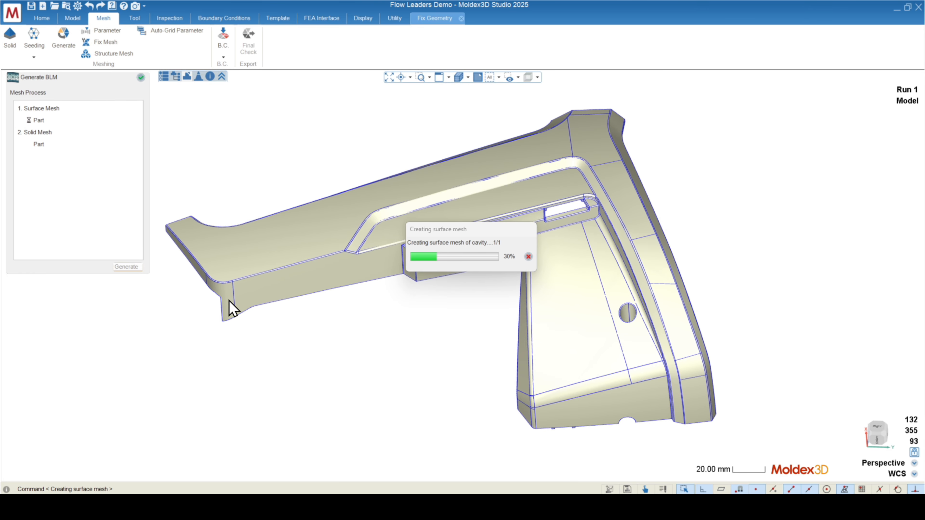
middle_drag(204, 339, 325, 260)
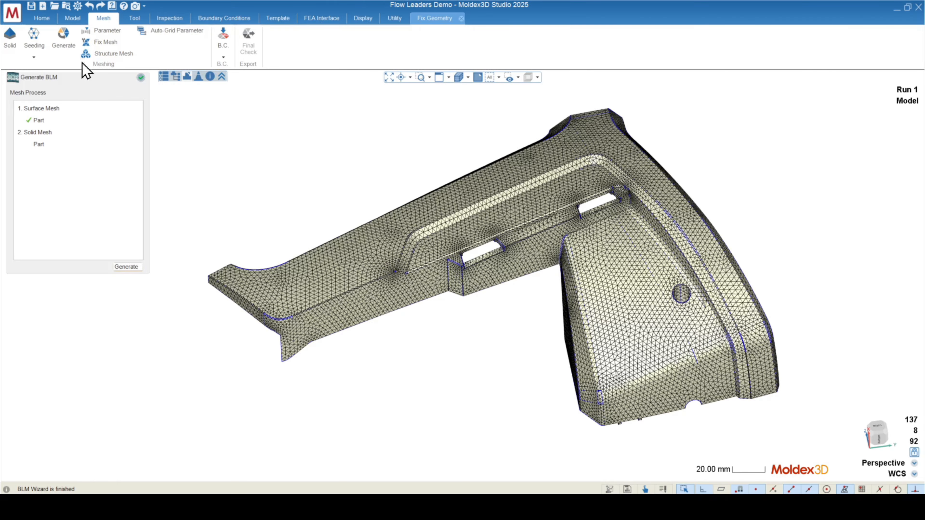
click(104, 43)
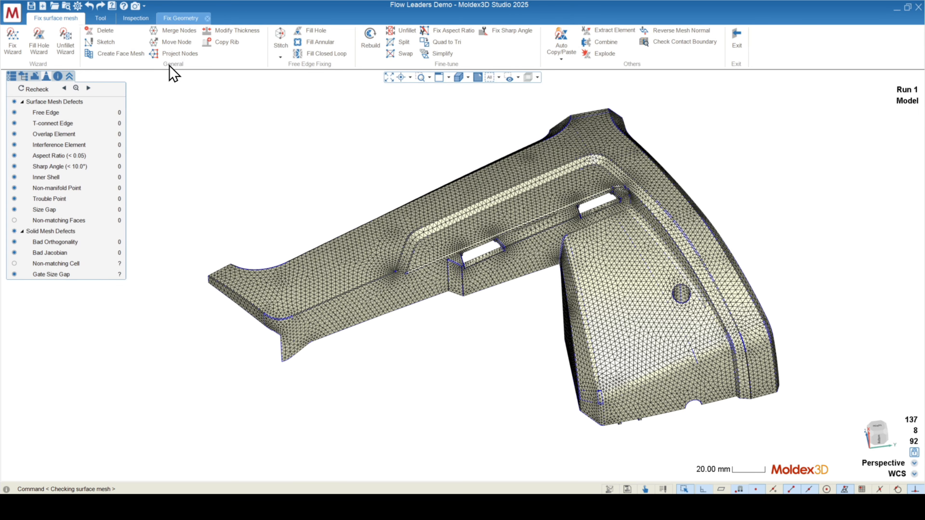
Start Modify Thickness and choose the broad upper face of the long arm as the surface mesh to modify.
click(237, 40)
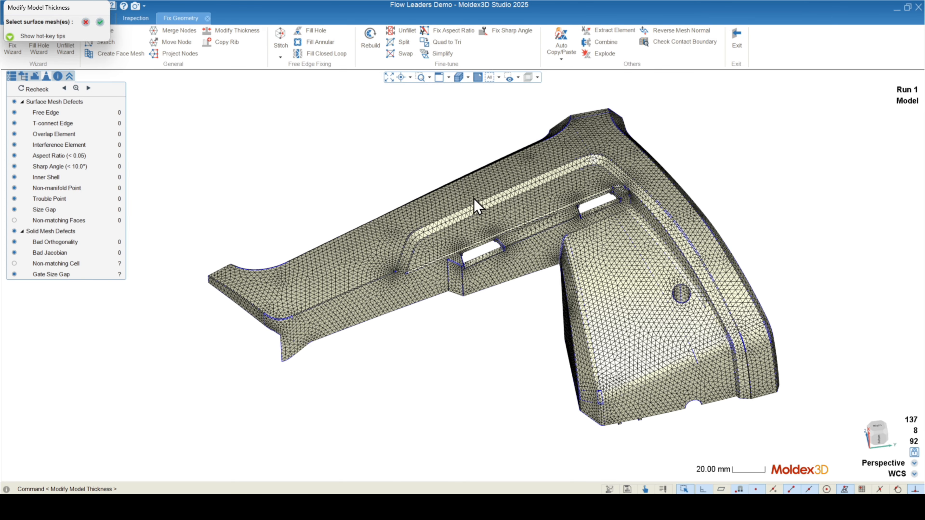
middle_drag(474, 207, 496, 261)
middle_drag(400, 304, 292, 281)
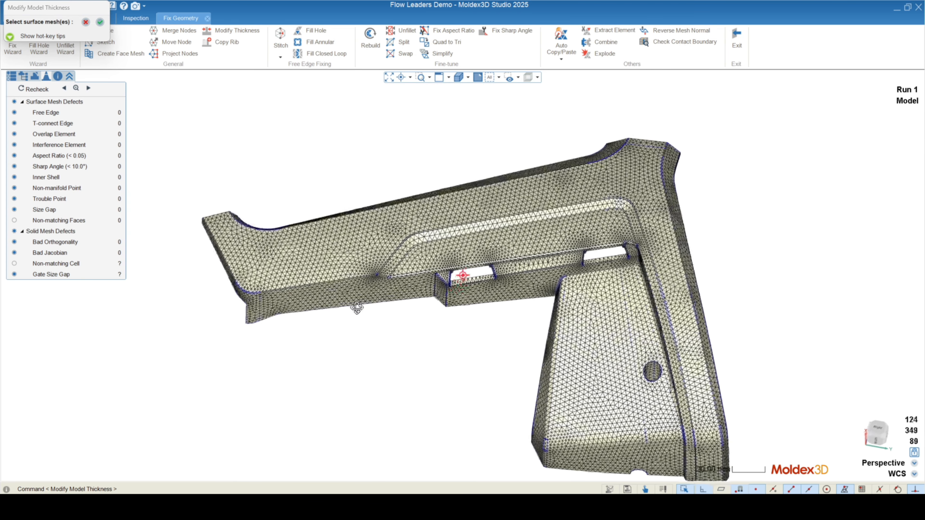
scroll(306, 258, up, 5)
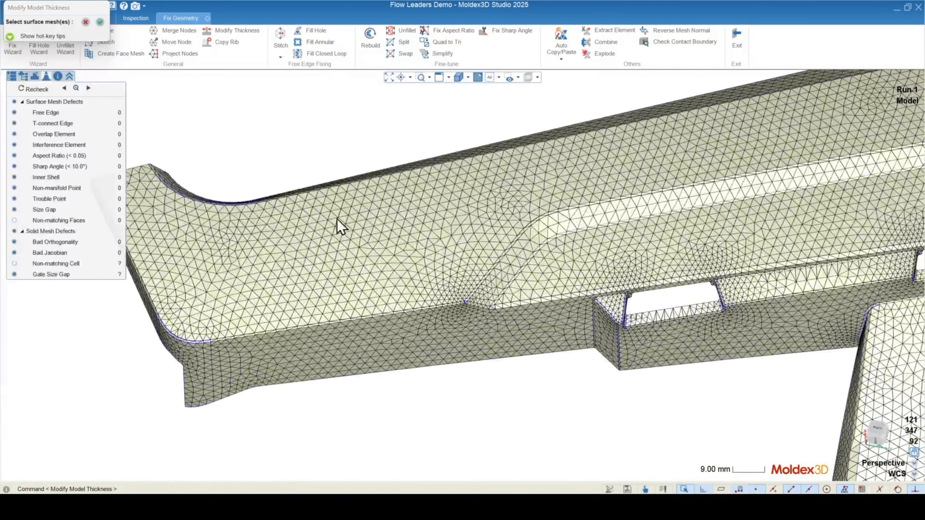
middle_drag(308, 273, 333, 256)
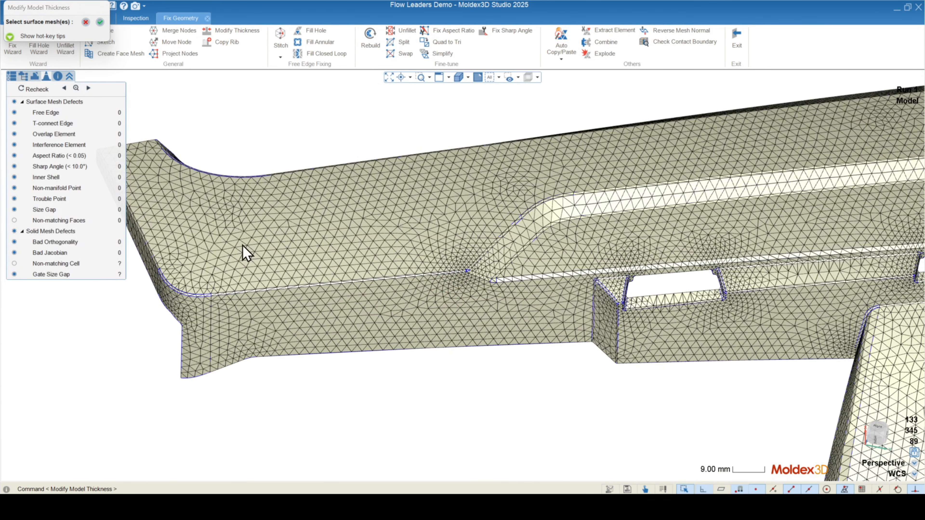
scroll(430, 227, down, 1)
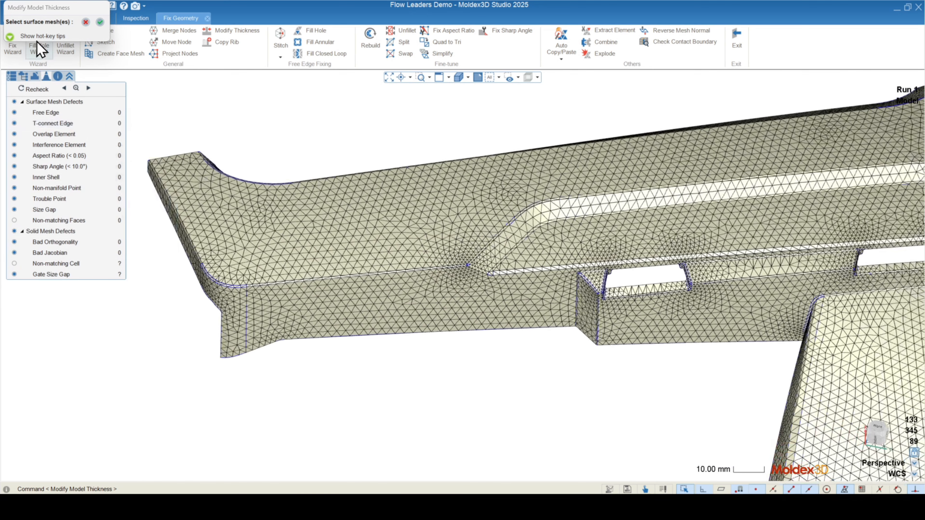
click(396, 229)
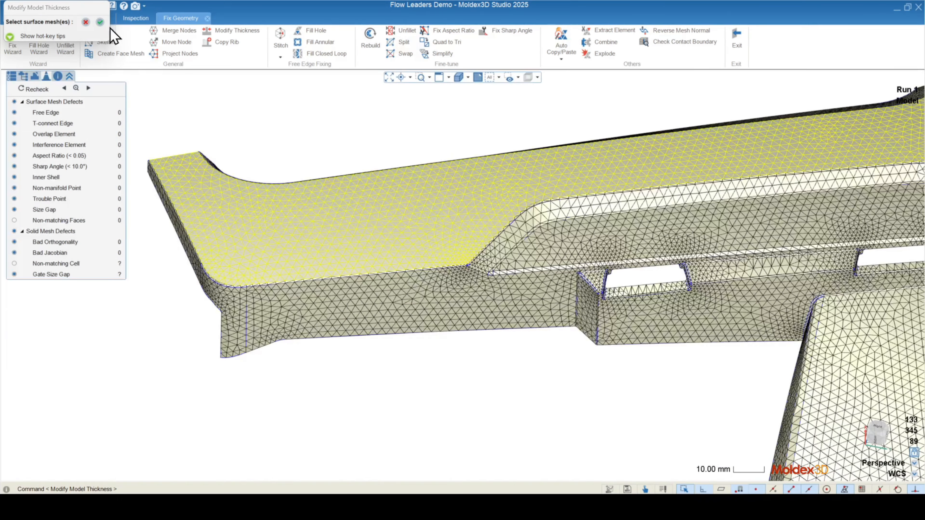
scroll(151, 275, down, 2)
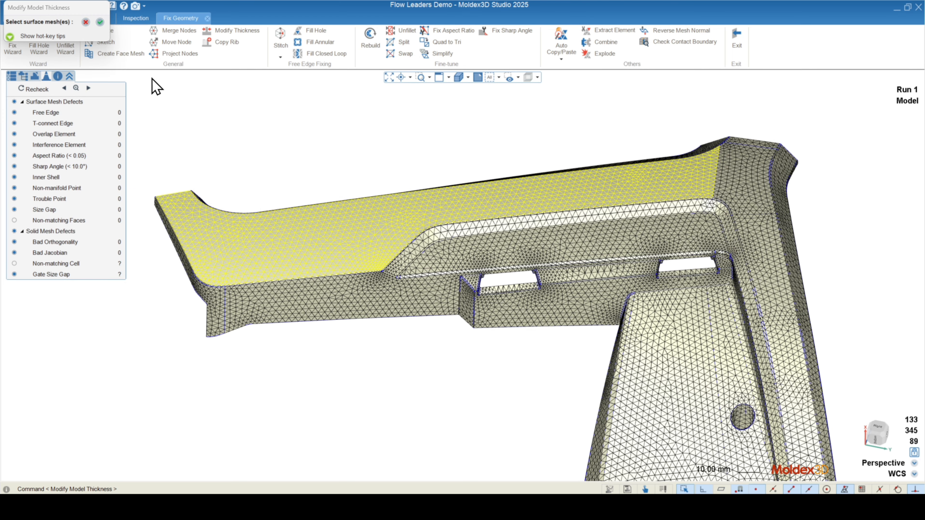
click(101, 22)
Select a rectangular patch of mesh elements near the free end of the arm's broad face as the elements to move.
mouse_move(316, 192)
middle_down()
mouse_move(327, 254)
mouse_move(361, 254)
mouse_move(348, 300)
mouse_move(286, 279)
mouse_move(350, 303)
middle_up()
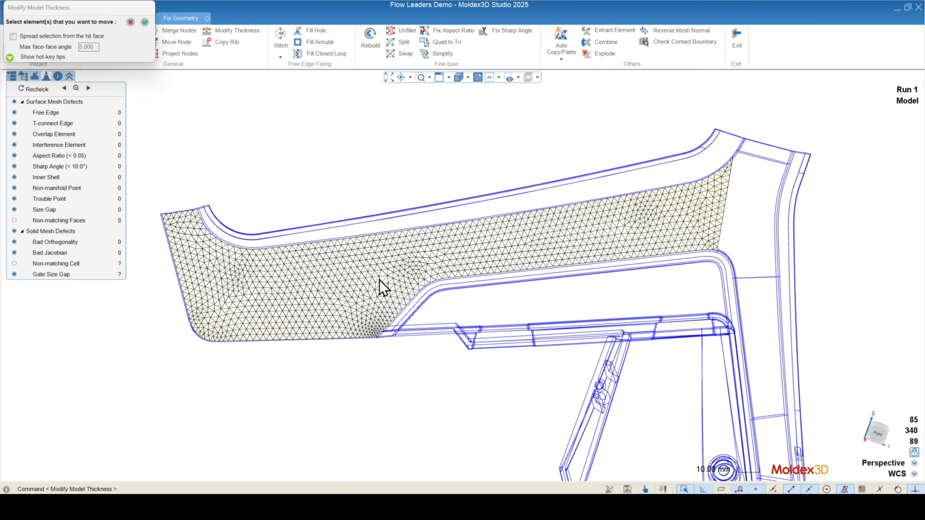
mouse_move(309, 260)
middle_down()
mouse_move(368, 238)
mouse_move(345, 248)
mouse_move(278, 244)
mouse_move(290, 257)
middle_up()
drag(218, 185, 175, 309)
drag(405, 183, 196, 258)
middle_drag(270, 301, 300, 264)
scroll(220, 258, up, 3)
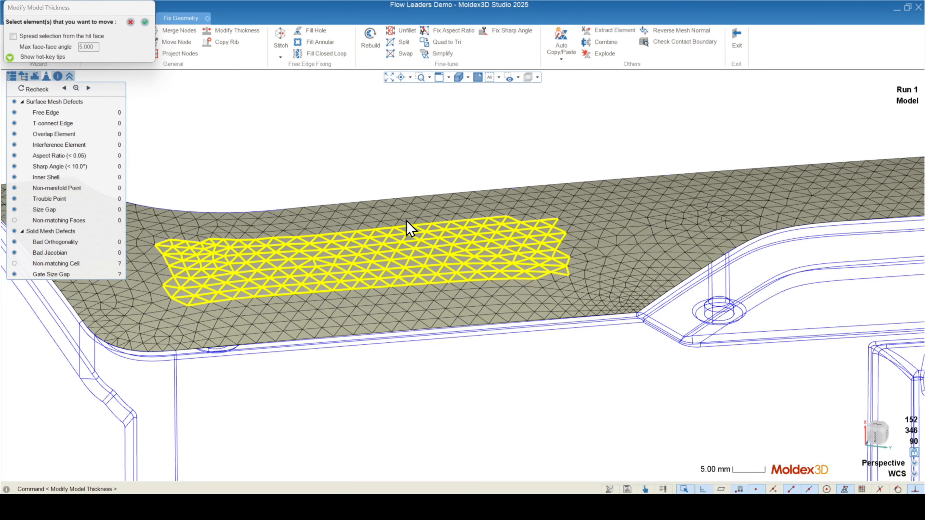
click(144, 21)
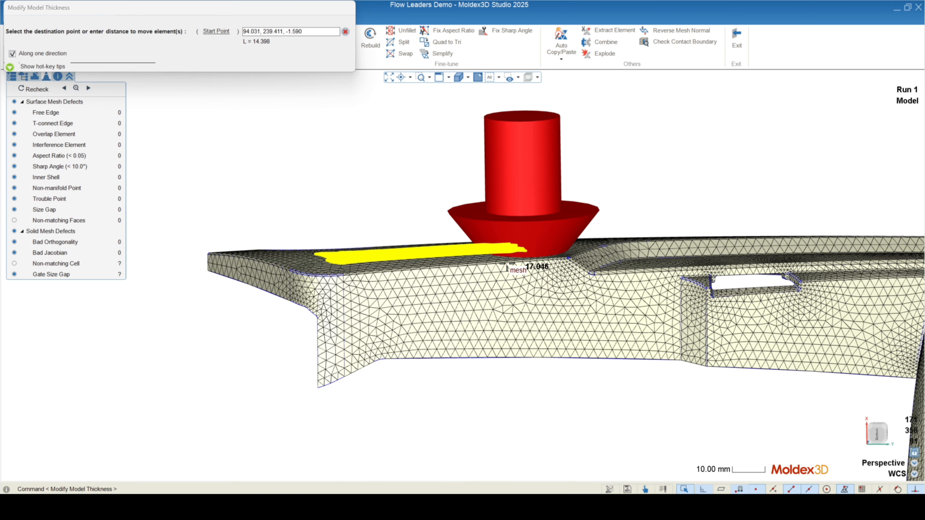
Move the selected patch of elements outward from the arm's face along one direction.
middle_drag(506, 223, 470, 210)
scroll(481, 215, up, 5)
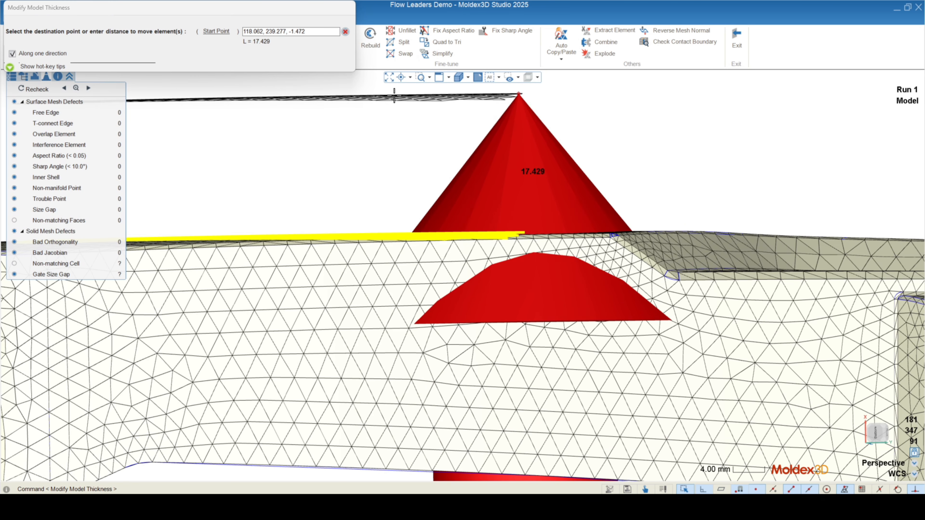
scroll(522, 142, down, 1)
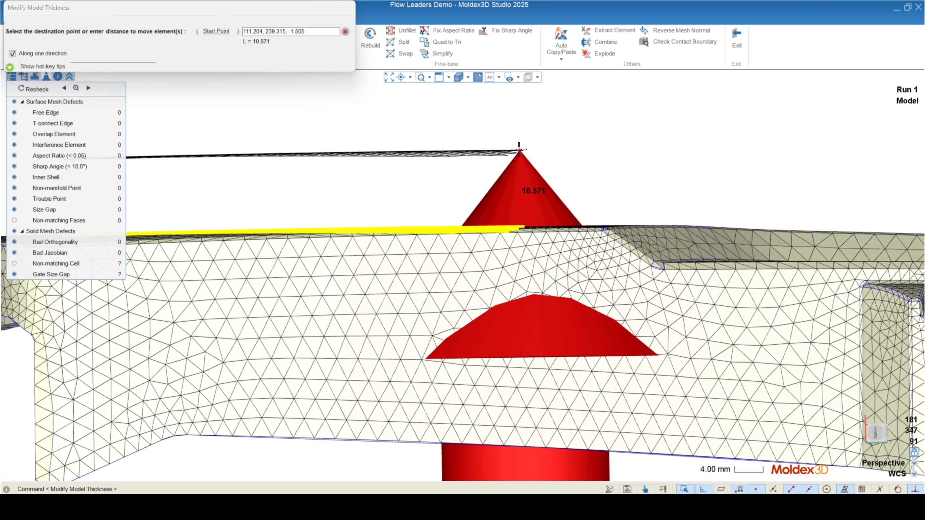
click(518, 149)
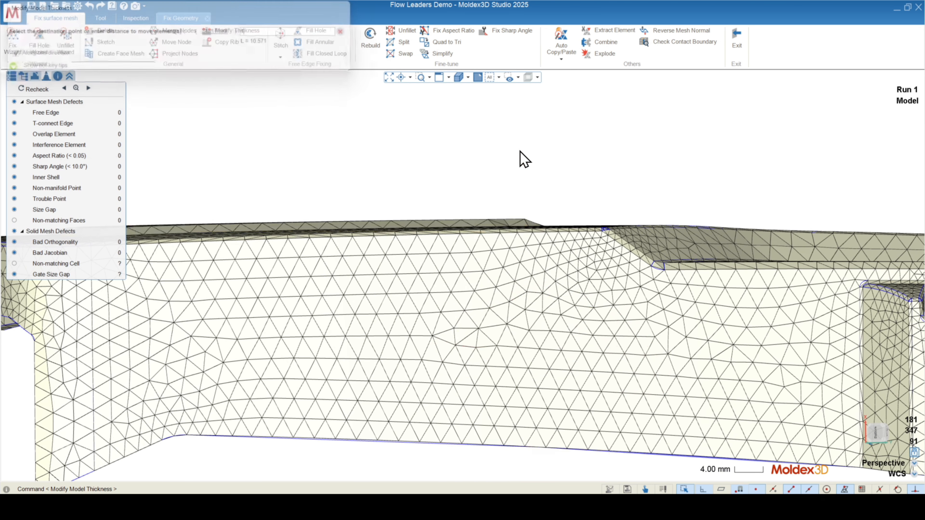
Inspect the moved element patch on the arm's face from several angles.
scroll(597, 227, down, 4)
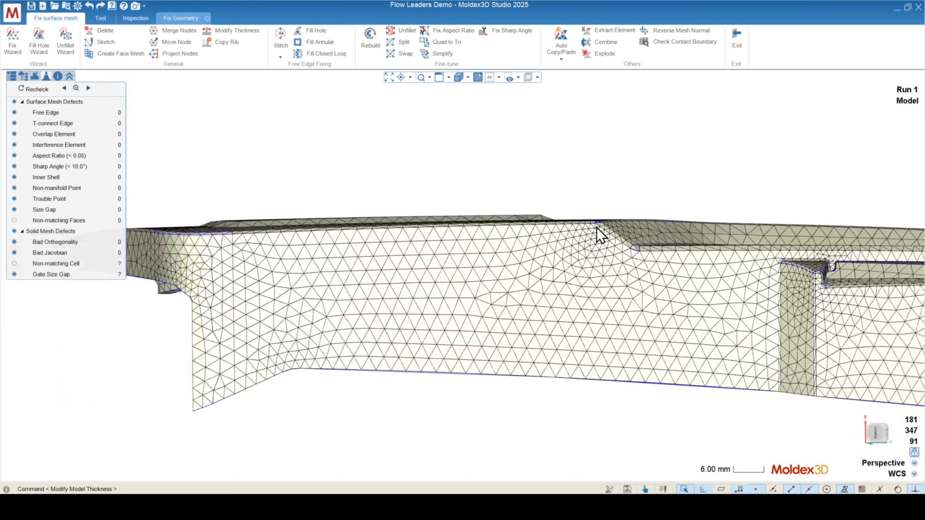
mouse_move(402, 196)
middle_down()
mouse_move(458, 248)
mouse_move(464, 234)
middle_up()
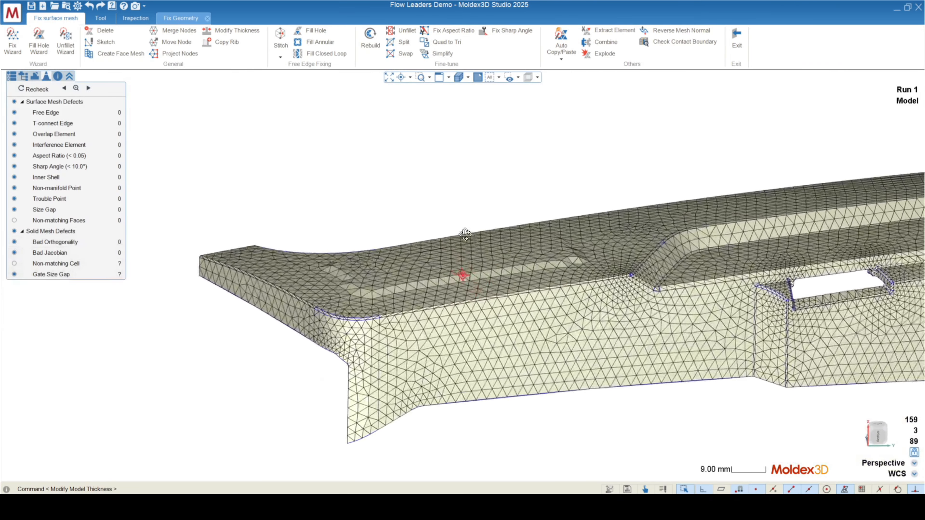
scroll(411, 266, up, 4)
middle_drag(408, 268, 794, 277)
scroll(427, 254, down, 5)
scroll(406, 250, up, 2)
scroll(408, 256, up, 1)
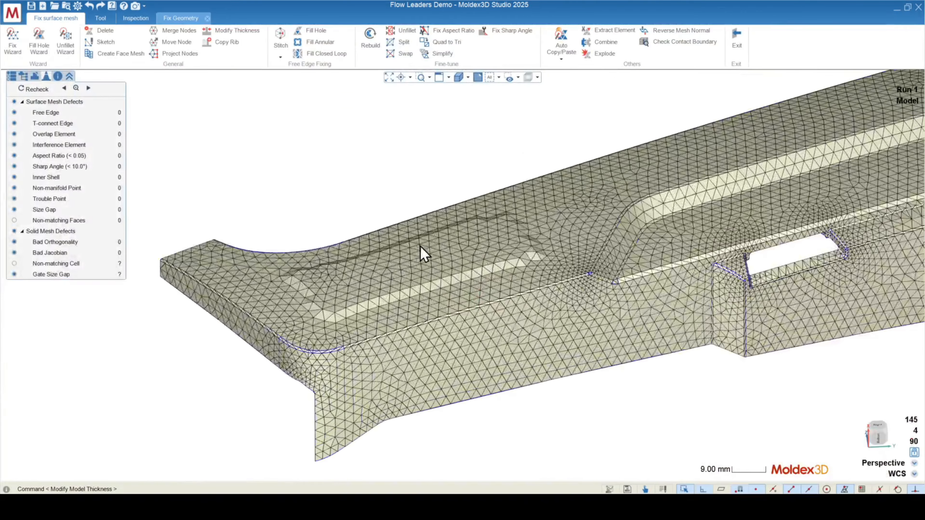
Display the model's Thickness result and examine the modified patch near the arm's free end.
click(11, 76)
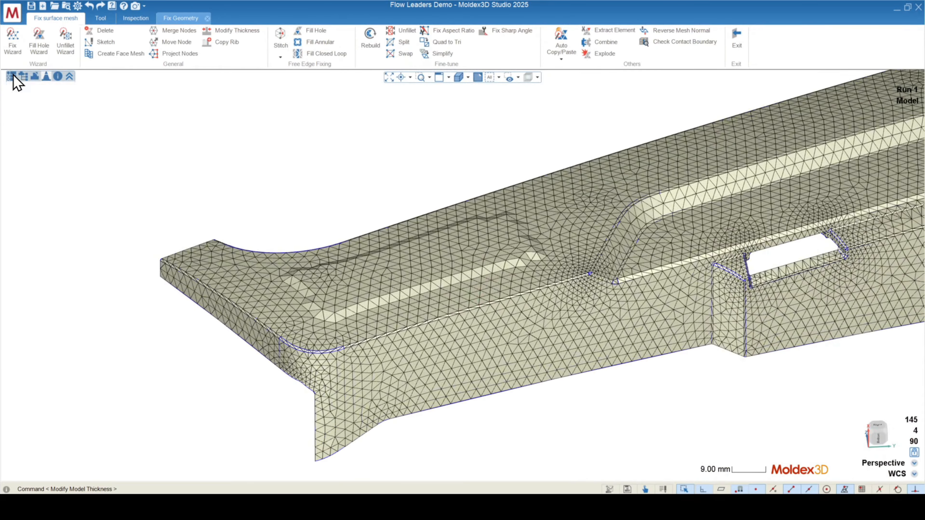
click(59, 123)
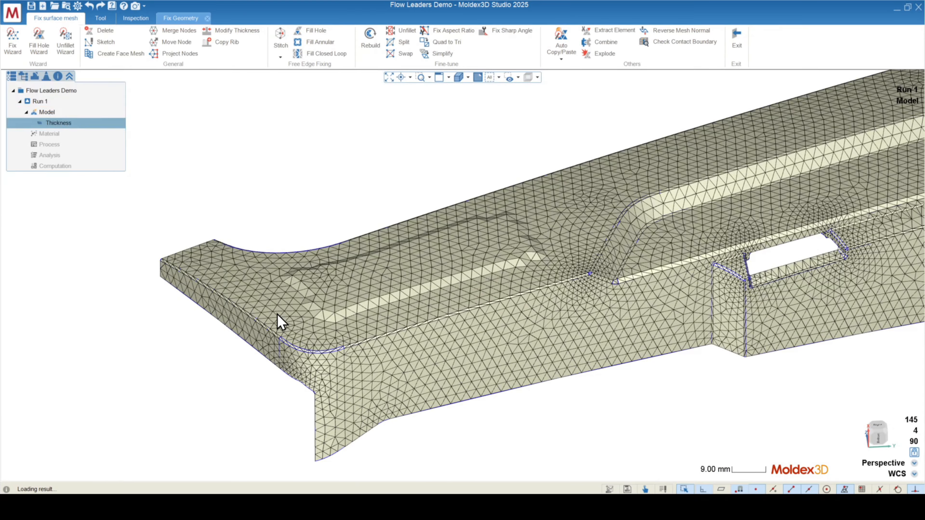
middle_drag(521, 316, 422, 419)
scroll(310, 328, down, 2)
scroll(277, 372, up, 3)
scroll(278, 371, up, 1)
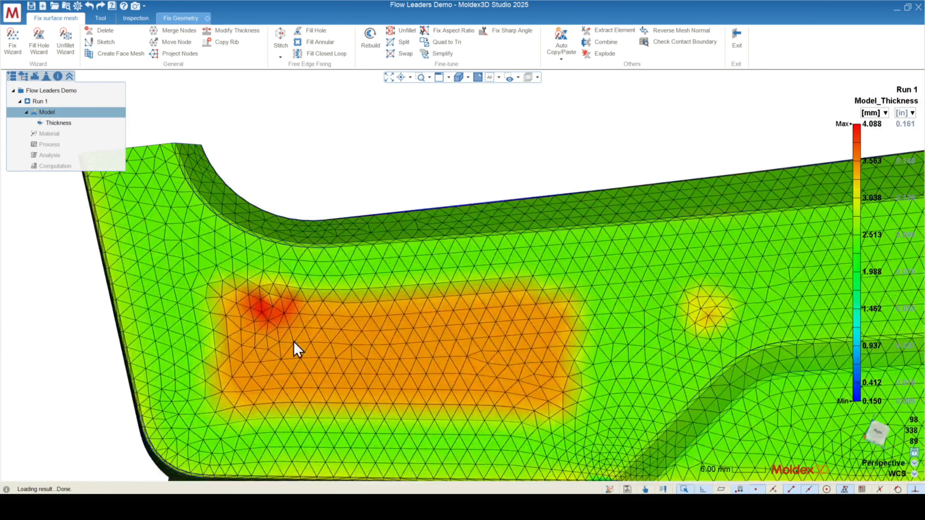
Display the Thickness result around the two slots and examine the side wall below them.
middle_drag(314, 345, 353, 256)
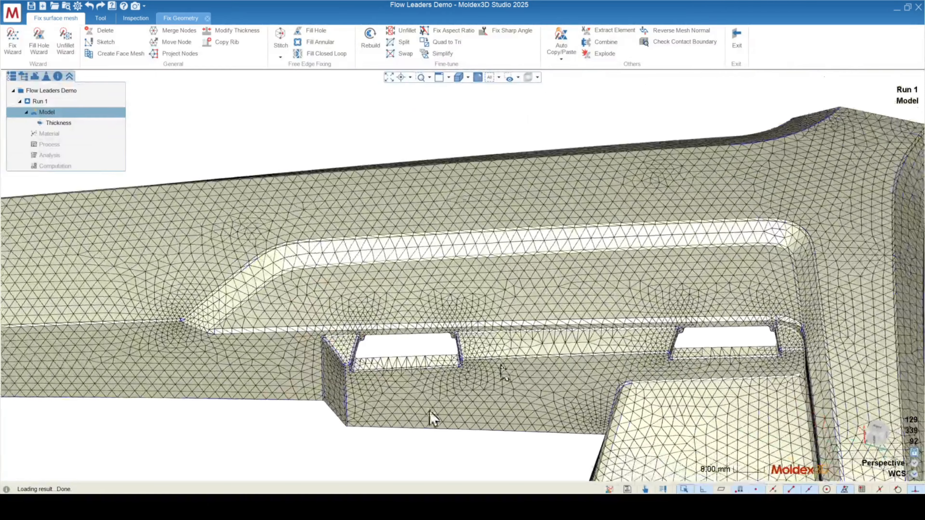
scroll(346, 362, up, 2)
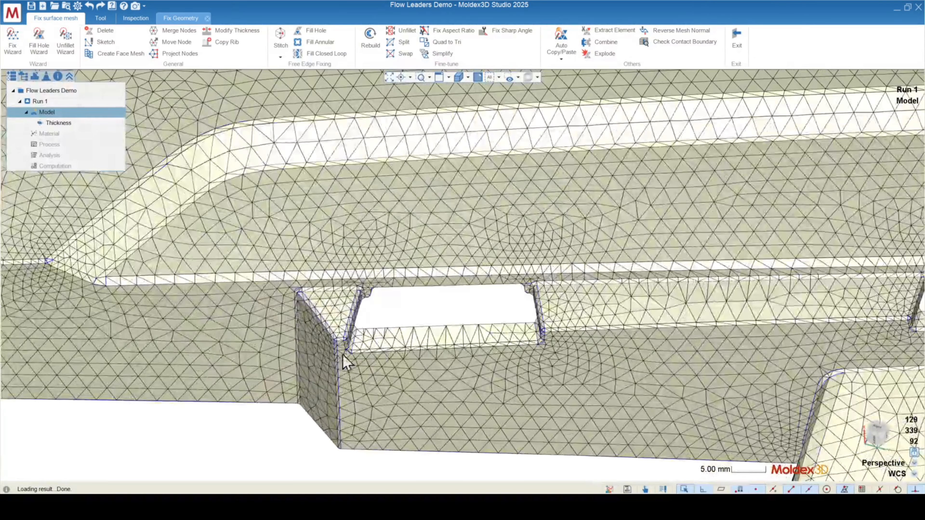
scroll(510, 244, down, 2)
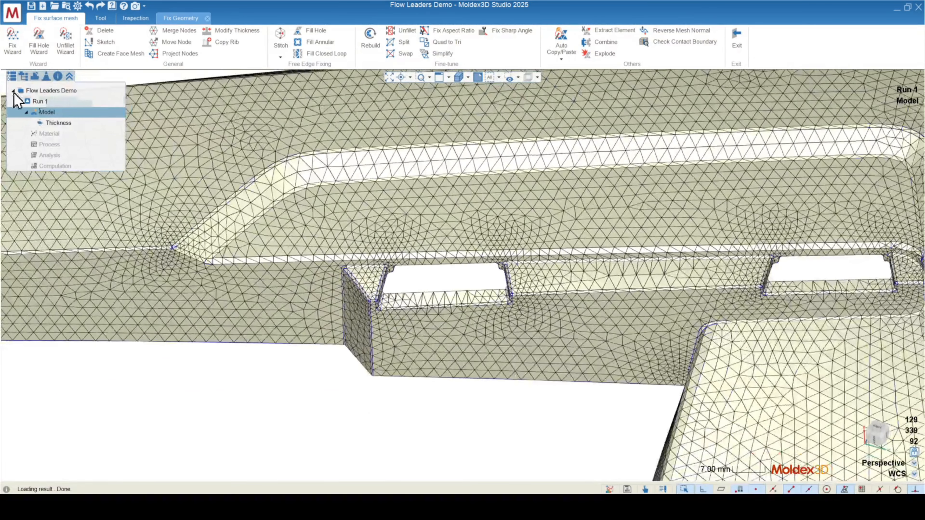
click(56, 126)
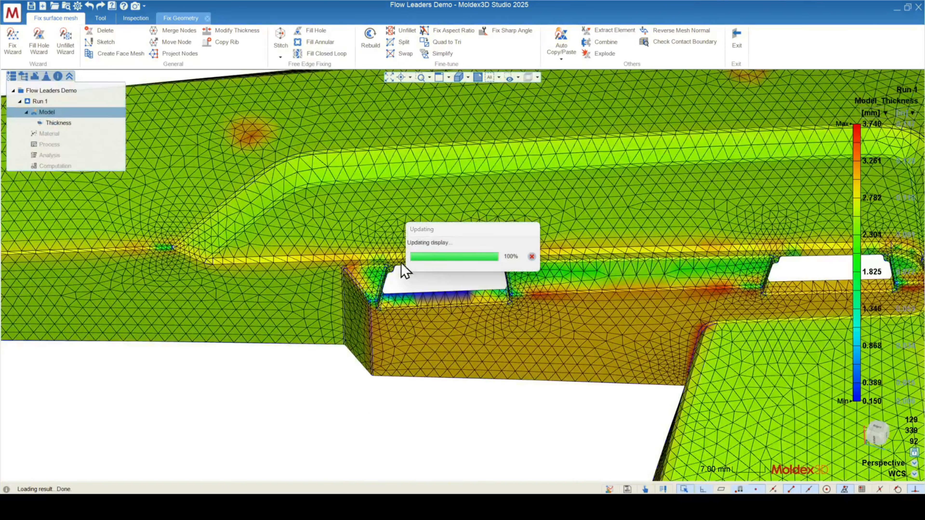
mouse_move(401, 264)
middle_down()
mouse_move(601, 312)
mouse_move(471, 296)
middle_up()
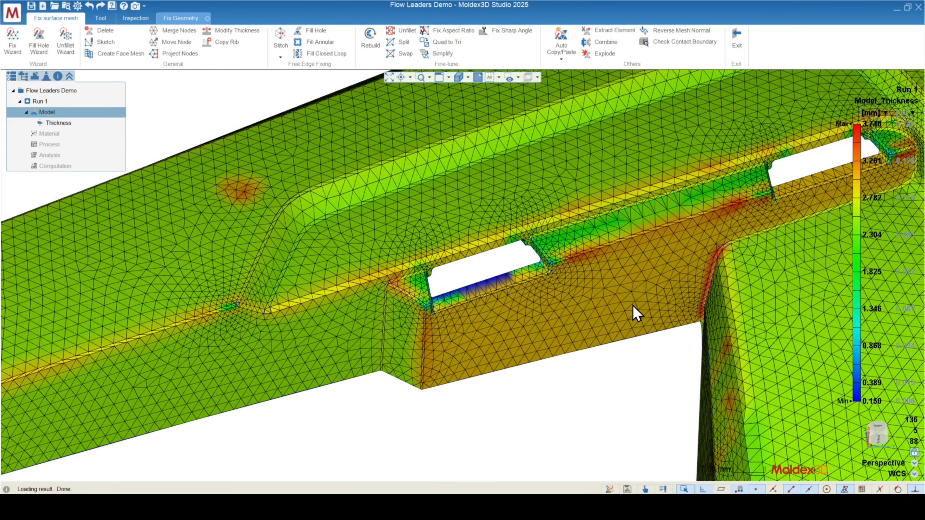
Start Modify Thickness on the side wall below the two slots and select all of its mesh elements to move.
click(222, 31)
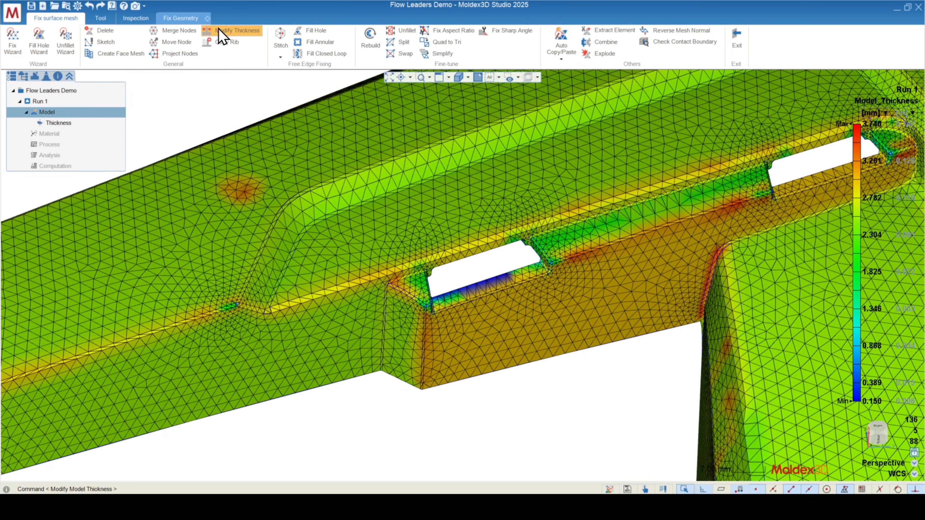
click(636, 308)
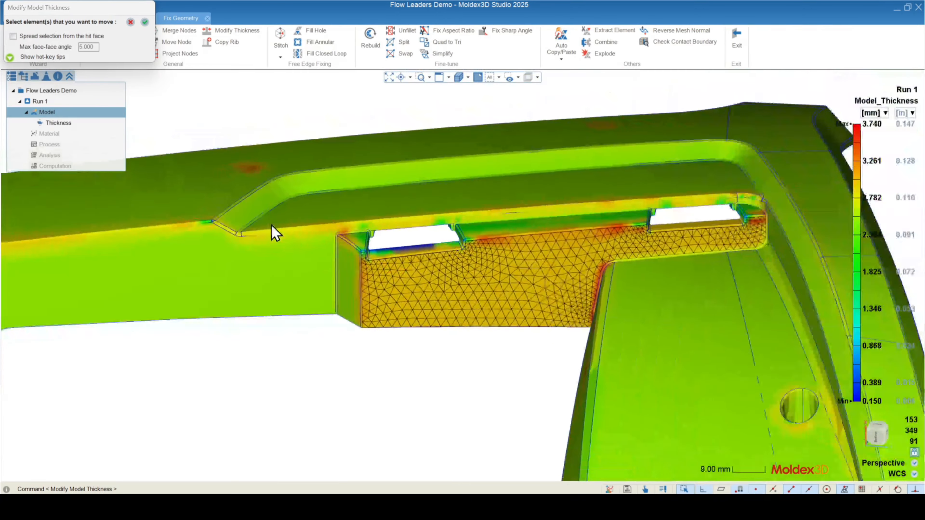
scroll(272, 225, down, 3)
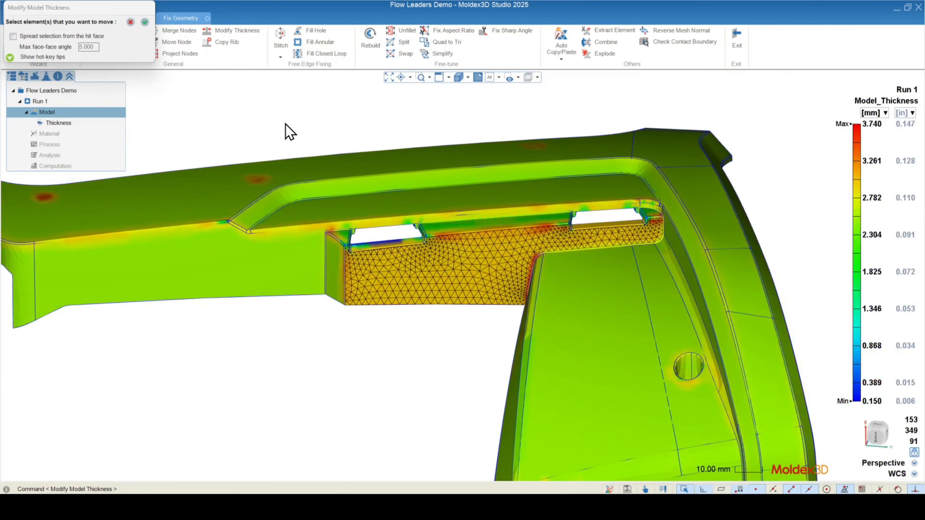
drag(285, 123, 682, 355)
right_click(478, 338)
Move the selected side wall elements below the two slots outward along one direction by about 0.76 mm, picking a mesh point as destination.
right_drag(439, 302, 548, 343)
scroll(492, 328, up, 3)
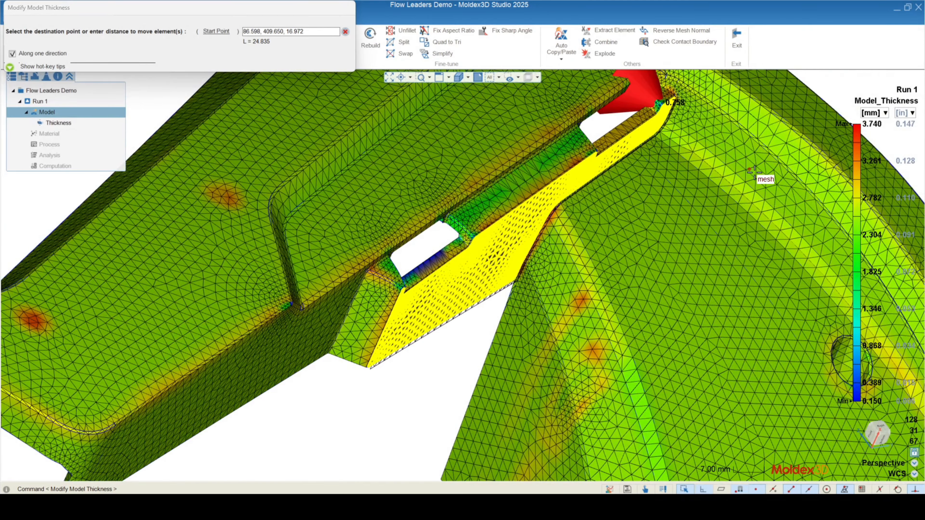
scroll(592, 215, up, 10)
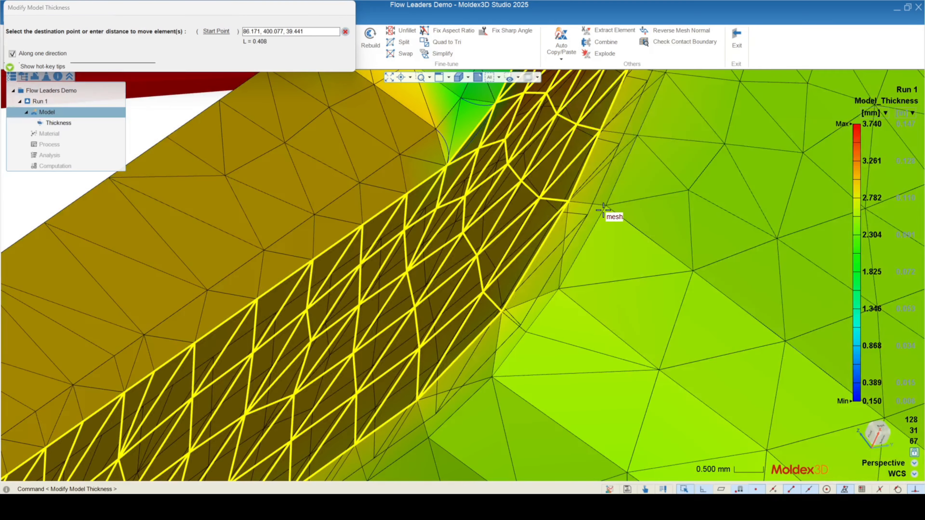
scroll(601, 210, down, 8)
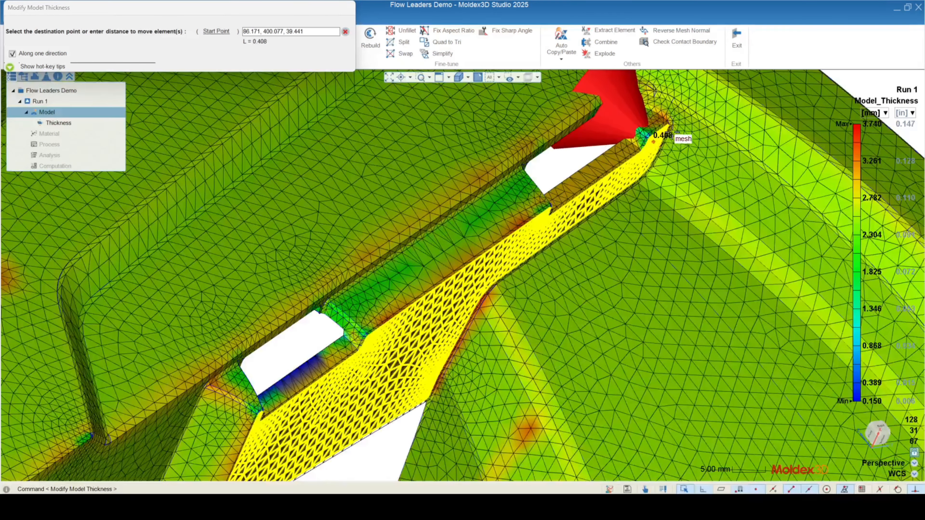
scroll(668, 136, up, 6)
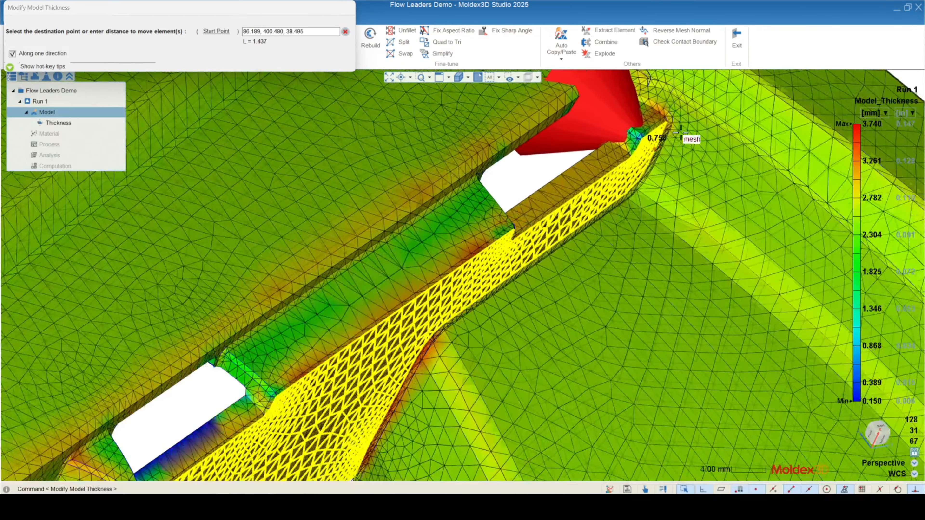
scroll(667, 128, up, 2)
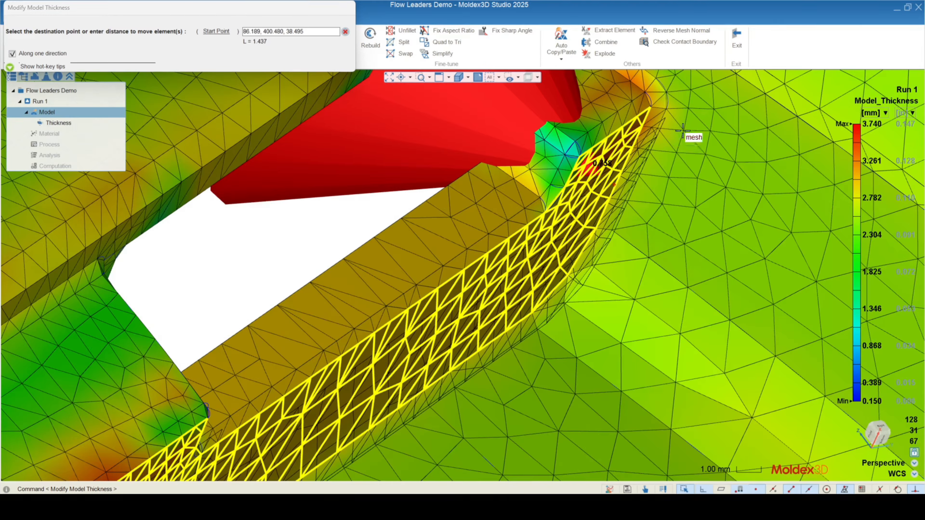
scroll(672, 130, down, 6)
scroll(672, 126, down, 3)
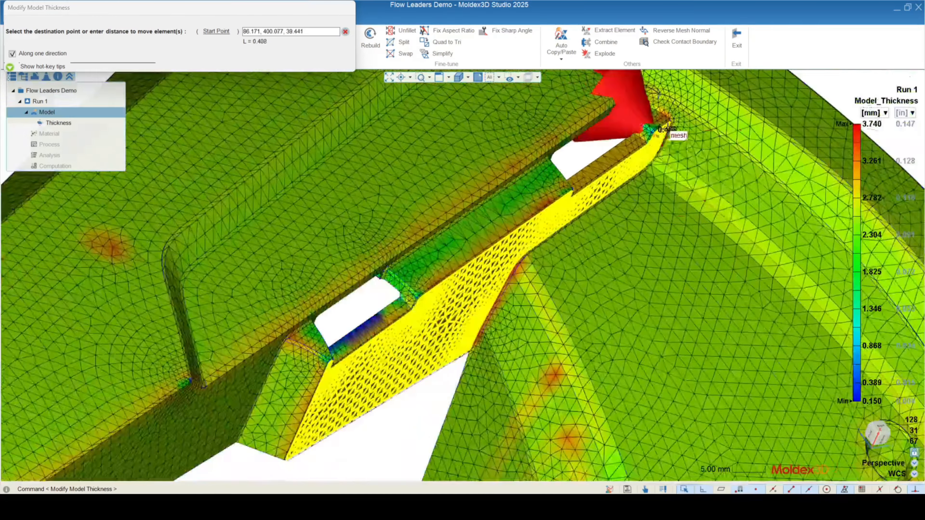
middle_drag(536, 227, 405, 296)
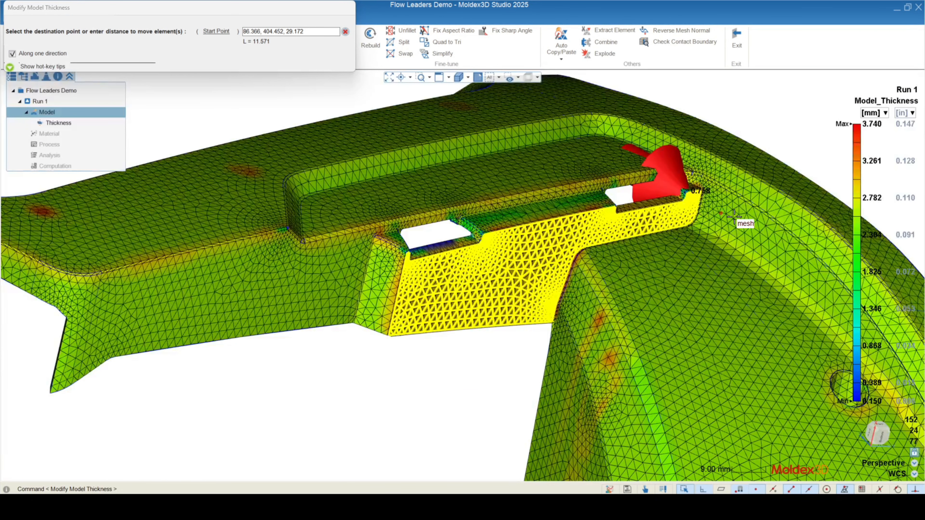
click(734, 217)
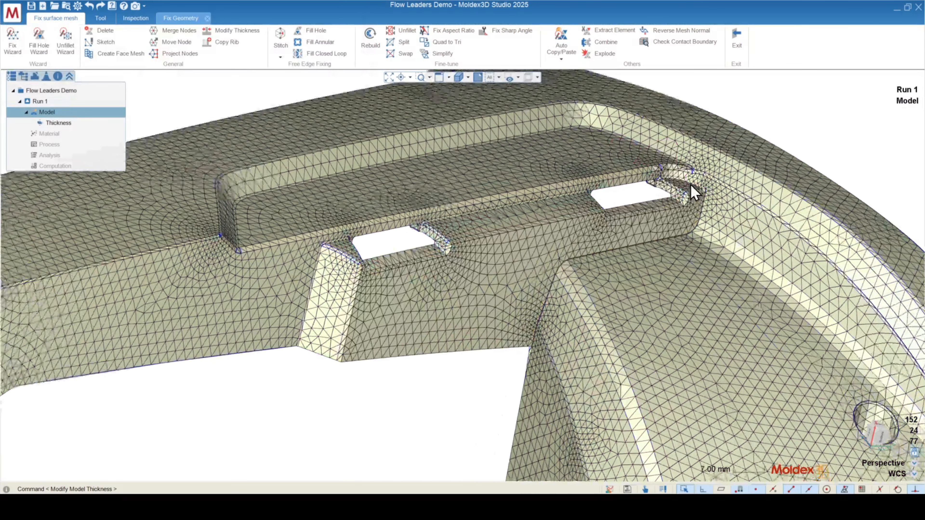
Examine the narrow elements at the edge of the moved side wall near the slot, and the whole meshed part.
scroll(694, 193, up, 10)
mouse_move(708, 202)
middle_down()
mouse_move(458, 185)
mouse_move(805, 203)
mouse_move(608, 196)
mouse_move(756, 200)
mouse_move(712, 180)
mouse_move(700, 155)
mouse_move(715, 218)
mouse_move(715, 336)
middle_up()
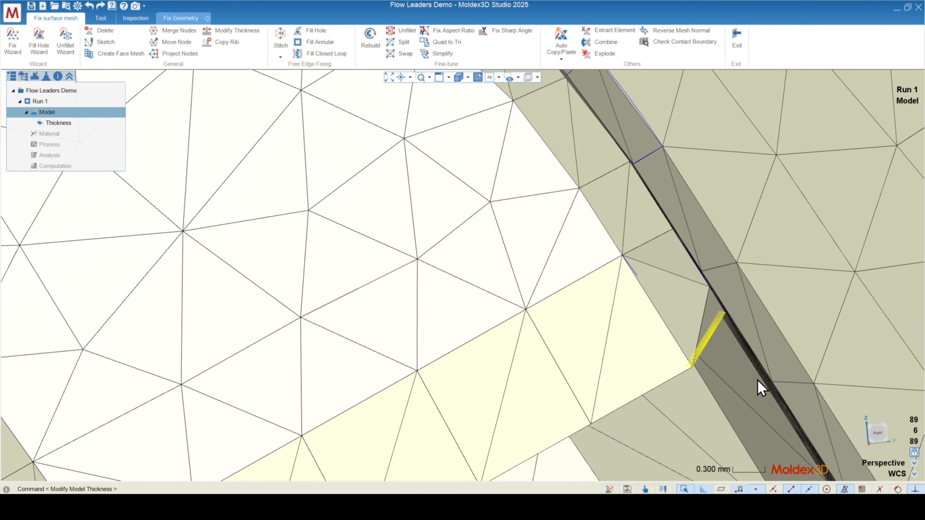
click(715, 326)
click(720, 330)
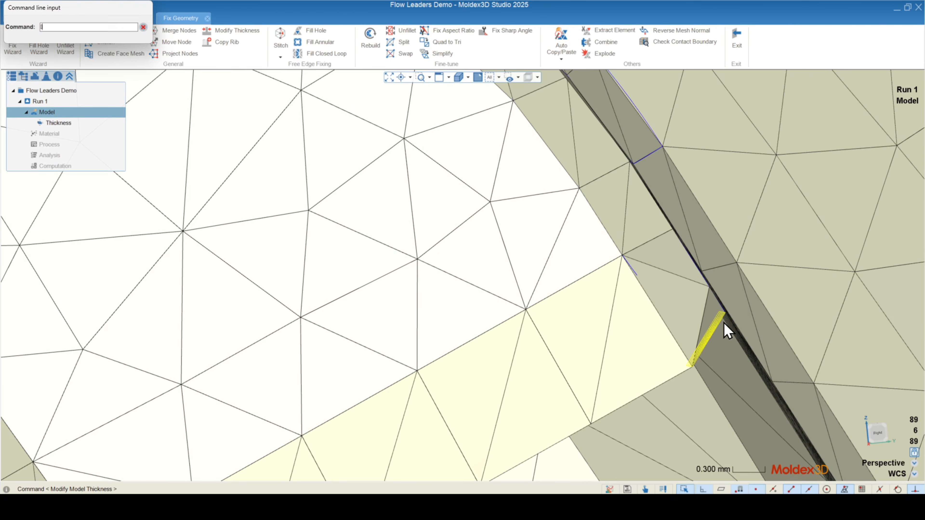
click(143, 27)
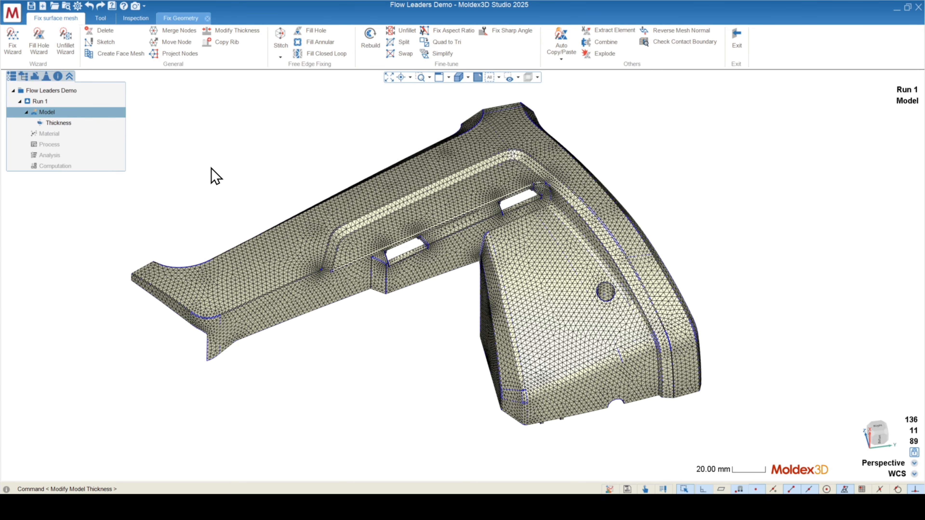
mouse_move(361, 257)
middle_down()
mouse_move(414, 238)
mouse_move(318, 294)
mouse_move(202, 224)
middle_up()
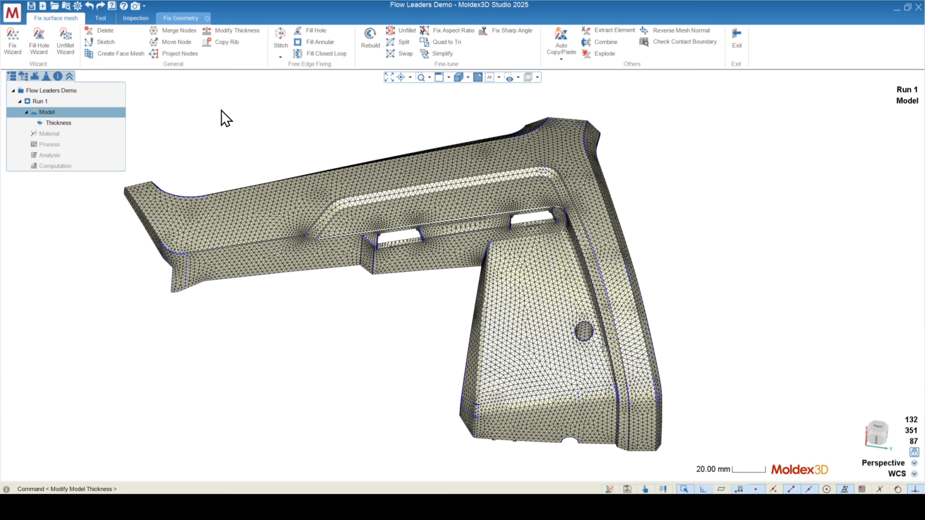
mouse_move(280, 261)
middle_down()
mouse_move(272, 302)
mouse_move(313, 362)
middle_up()
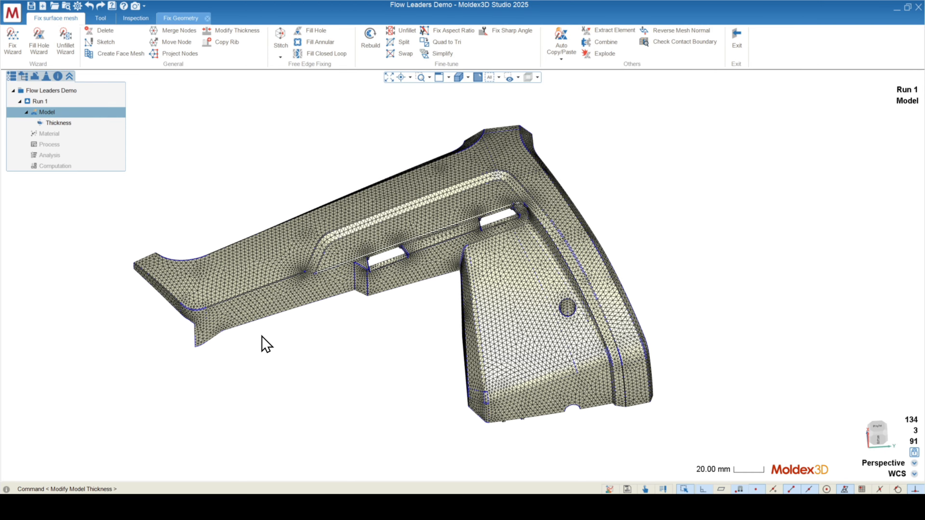